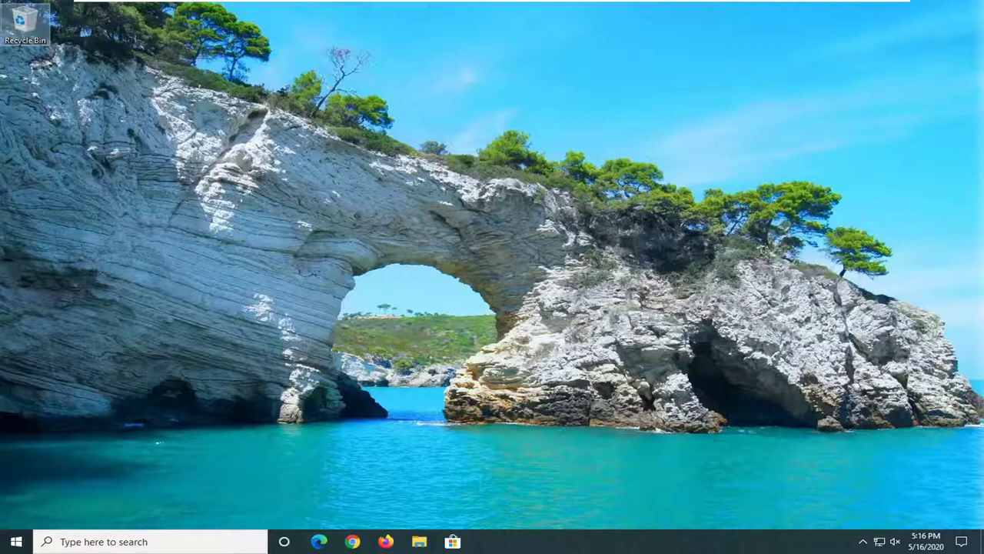
Open Control Panel and display its items as large icons
{"action": "left_click", "coordinate": [14, 543]}
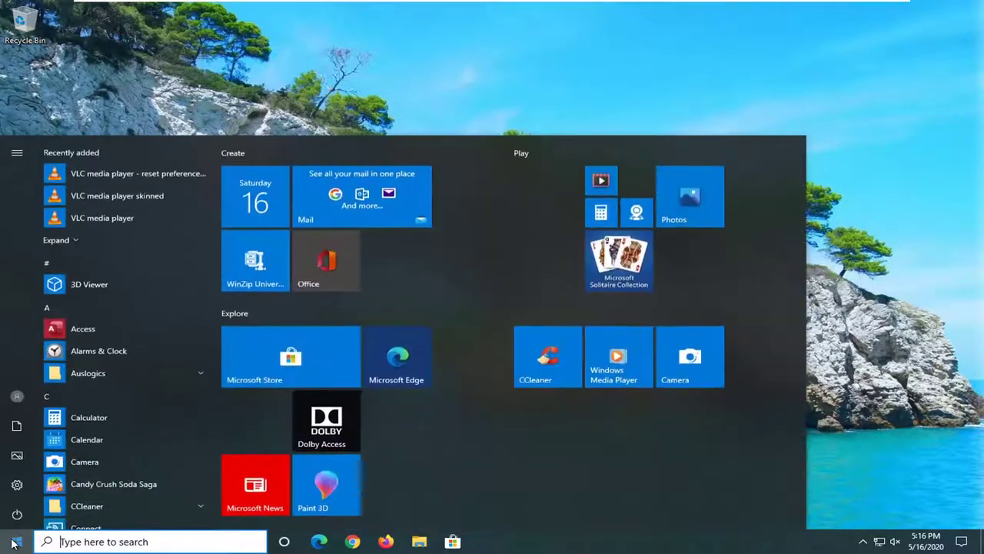
{"action": "type", "text": "control p"}
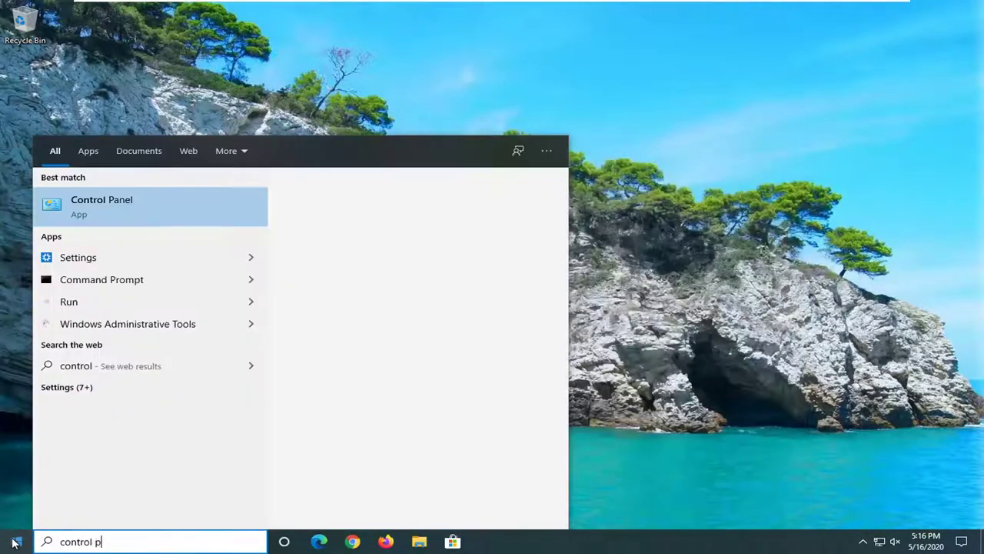
{"action": "type", "text": "anel"}
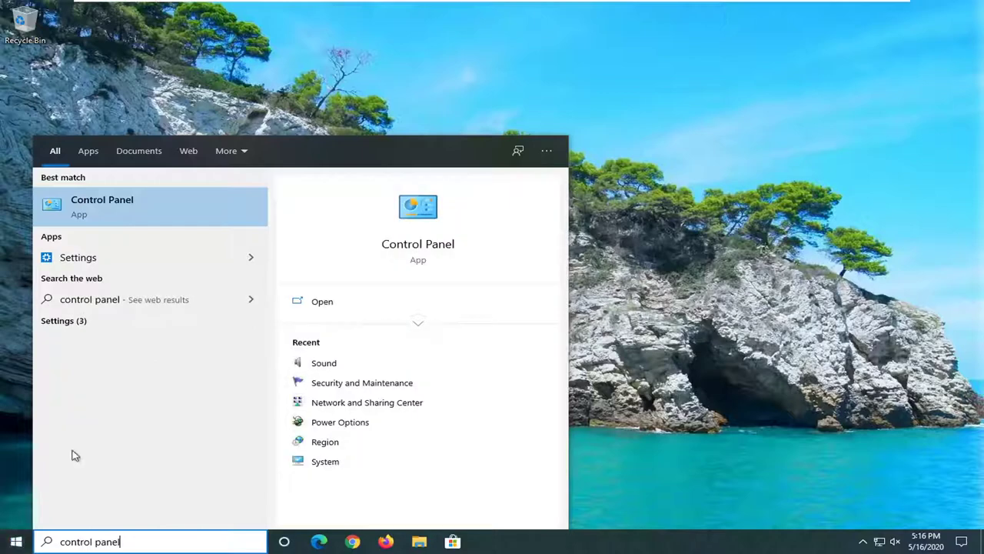
{"action": "left_click", "coordinate": [107, 214]}
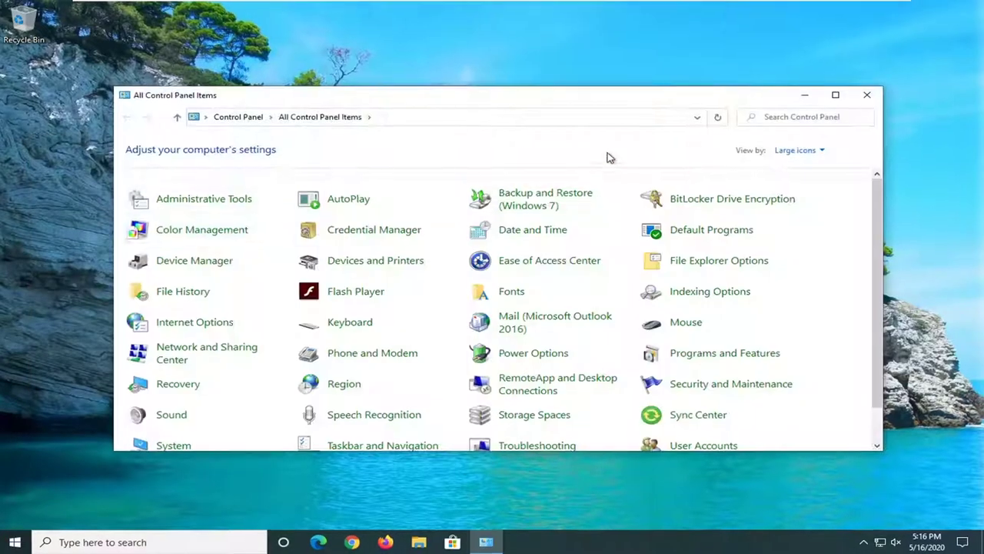
{"action": "left_click", "coordinate": [800, 150]}
{"action": "left_click", "coordinate": [800, 184]}
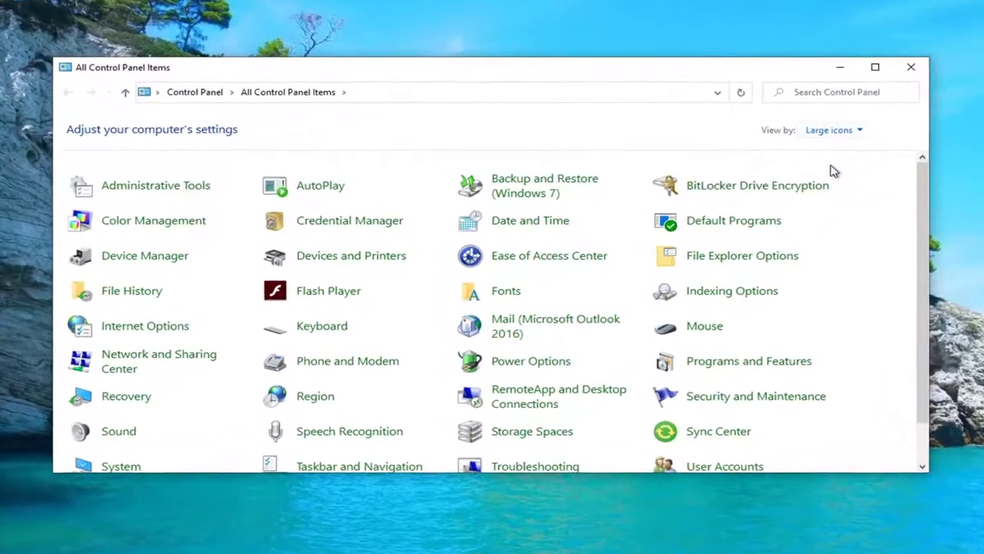
Open the properties of the Speakers playback device from the Sound settings
{"action": "left_click", "coordinate": [113, 433]}
{"action": "left_click_drag", "start_coordinate": [184, 40], "coordinate": [424, 63]}
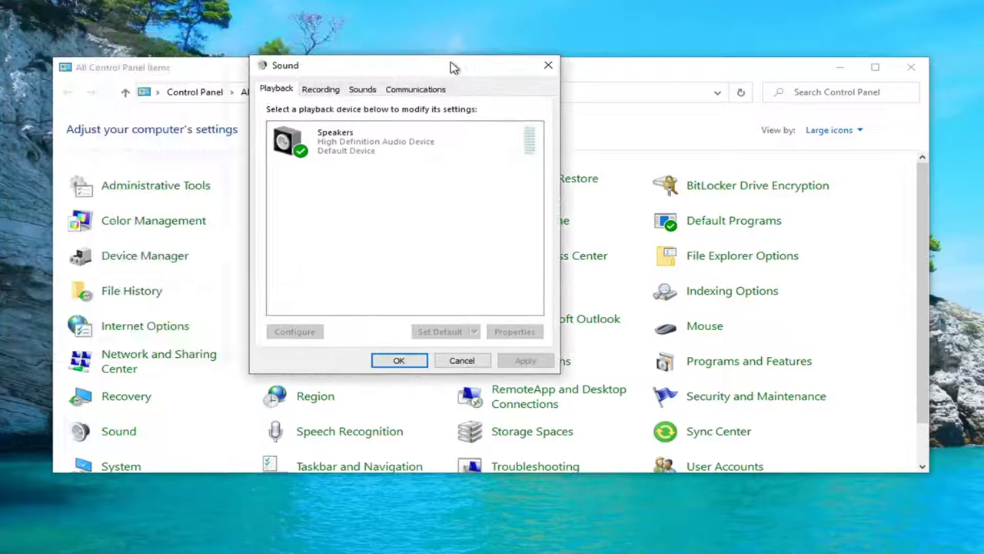
{"action": "left_click", "coordinate": [345, 146]}
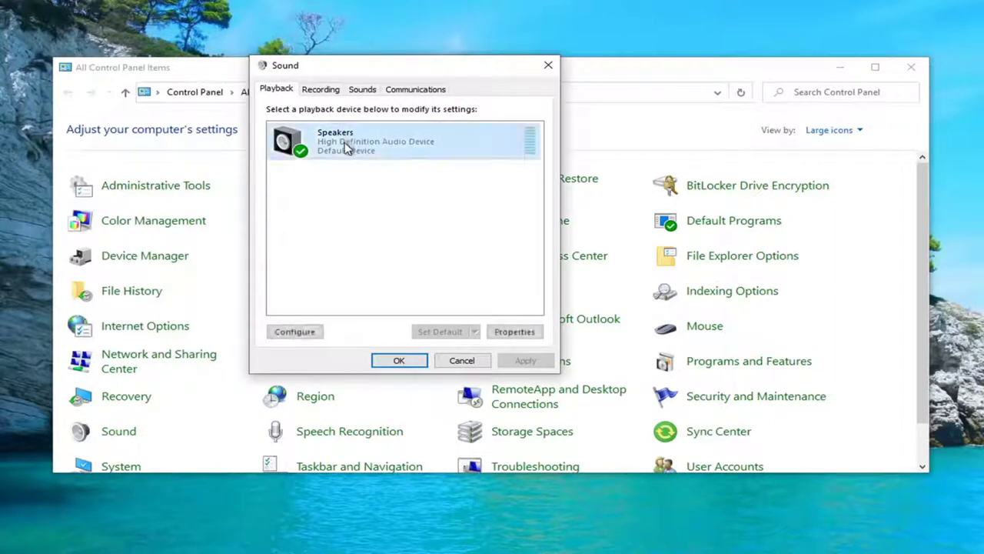
{"action": "left_click", "coordinate": [523, 332]}
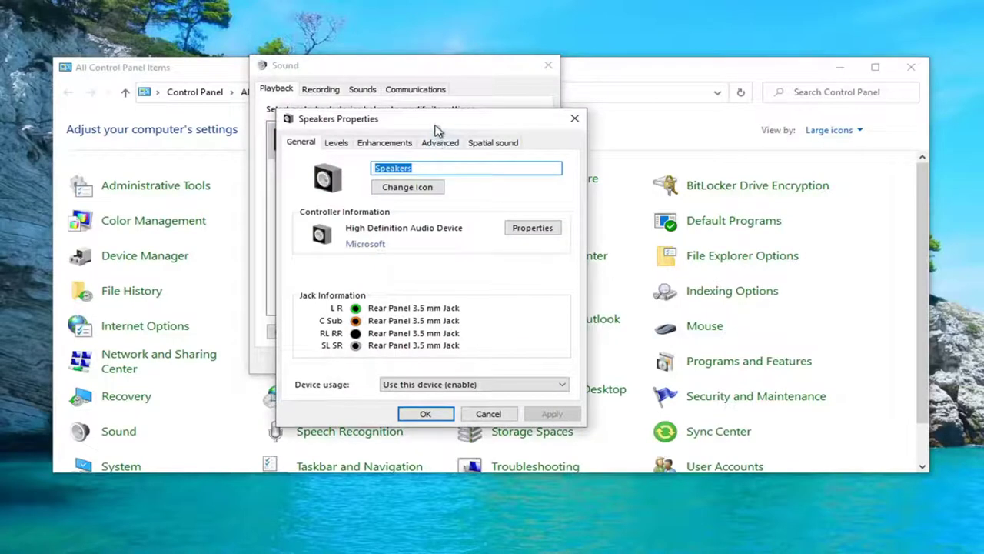
Disallow applications from taking exclusive control of the speakers in the advanced properties and apply the change
{"action": "left_click_drag", "start_coordinate": [434, 124], "coordinate": [410, 73]}
{"action": "left_click", "coordinate": [414, 92]}
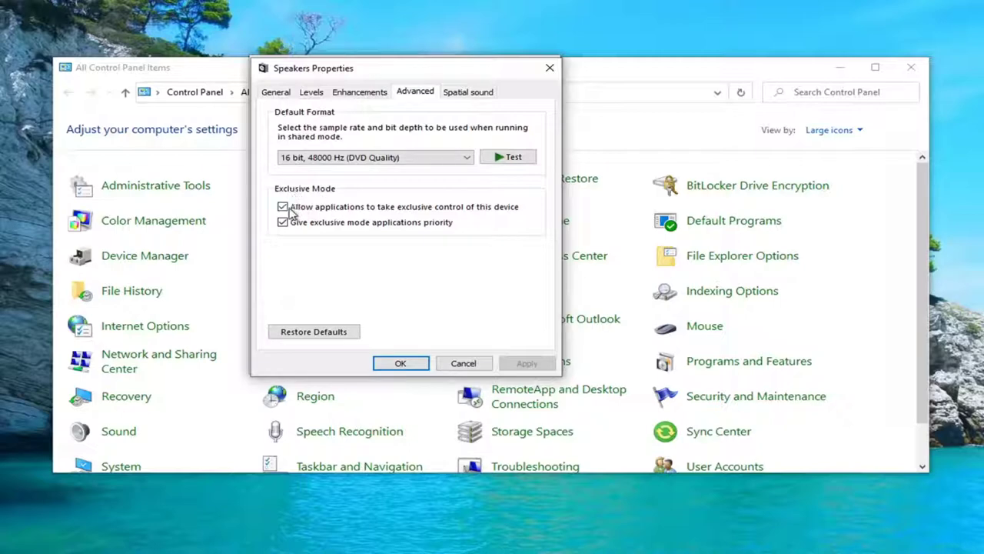
{"action": "left_click", "coordinate": [384, 209]}
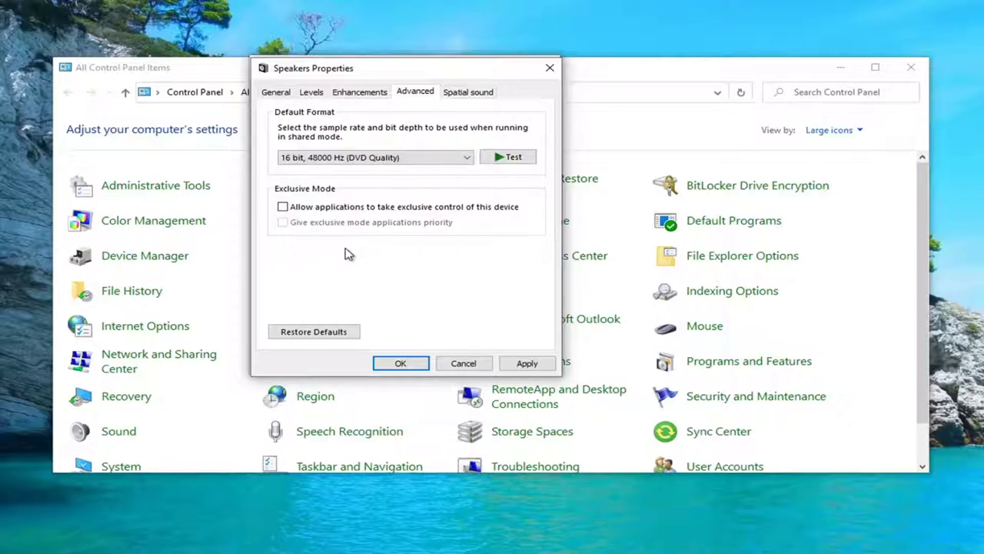
{"action": "left_click", "coordinate": [528, 362]}
{"action": "left_click", "coordinate": [415, 365]}
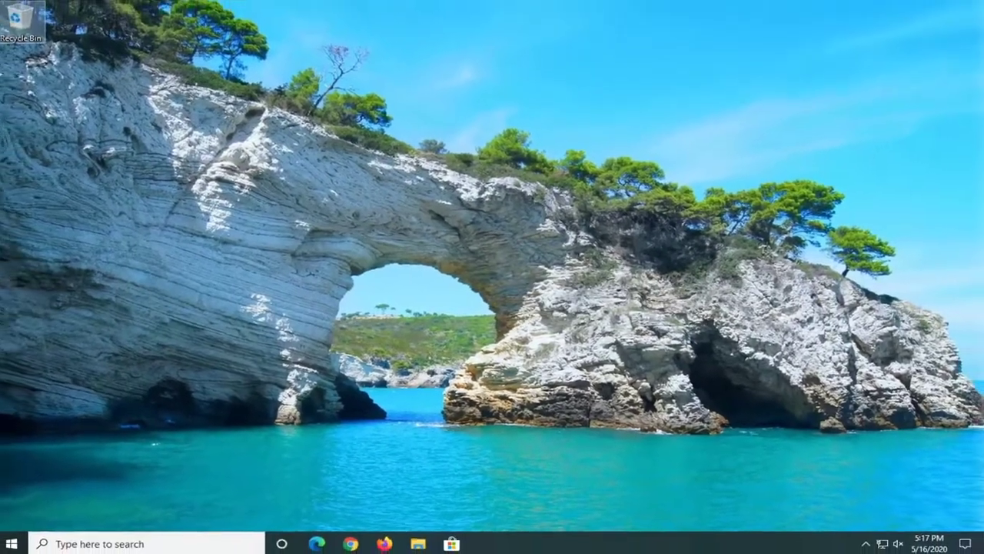
Open Device Manager and expand the Audio inputs and outputs category
{"action": "left_click", "coordinate": [15, 542]}
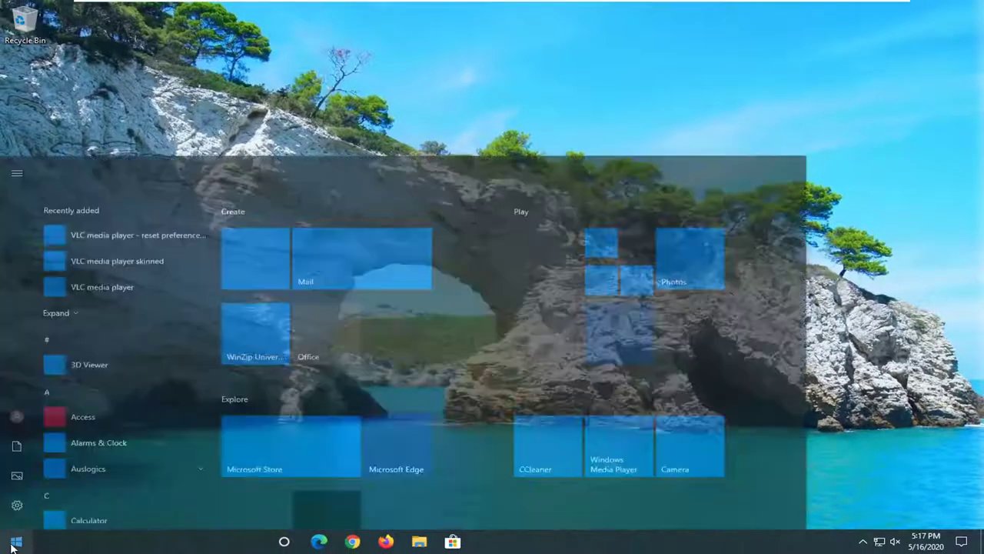
{"action": "type", "text": "de"}
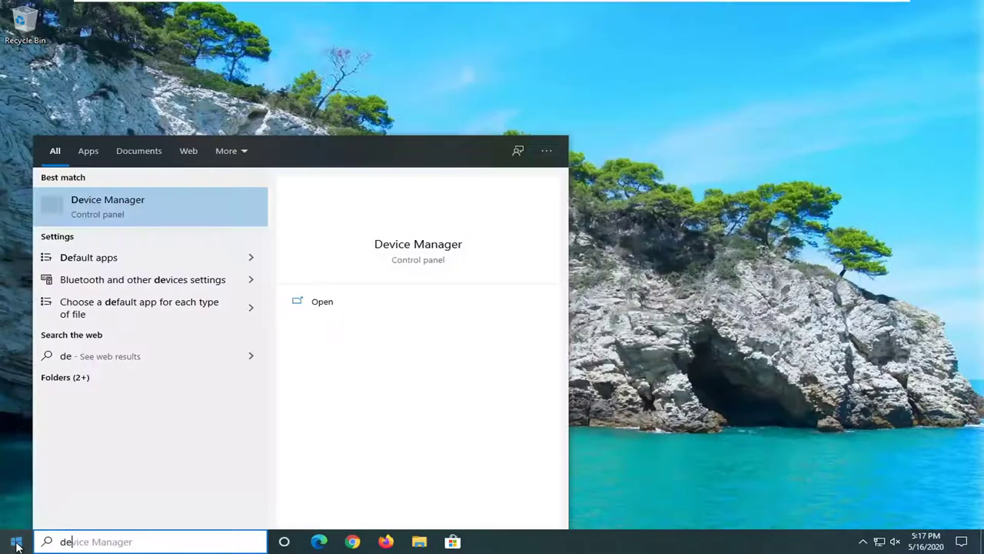
{"action": "type", "text": "vice manager"}
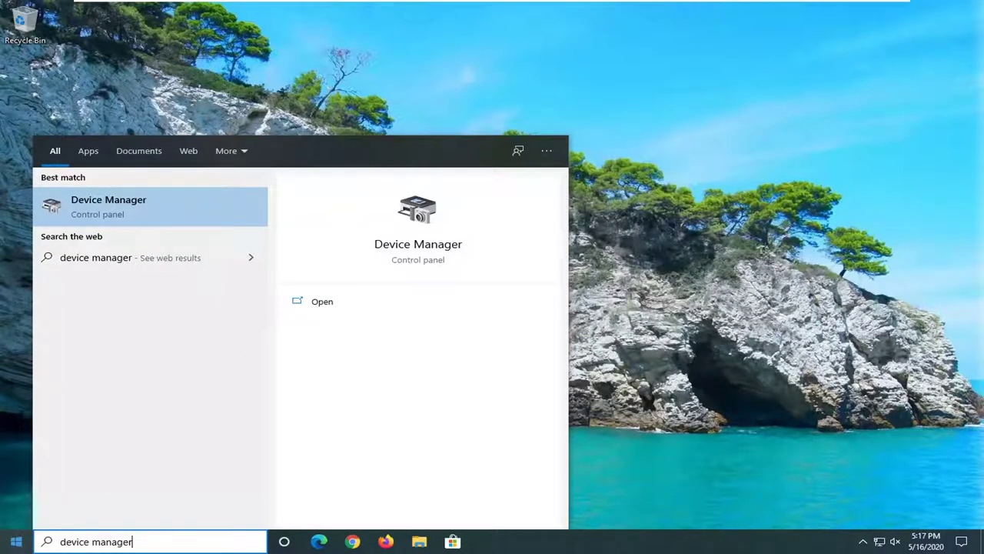
{"action": "left_click", "coordinate": [117, 209]}
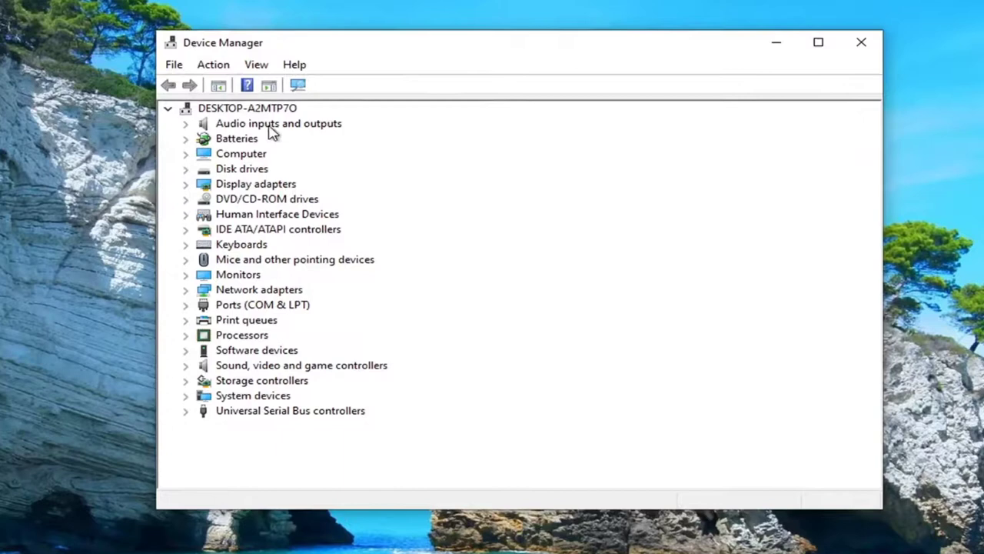
{"action": "double_click", "coordinate": [271, 125]}
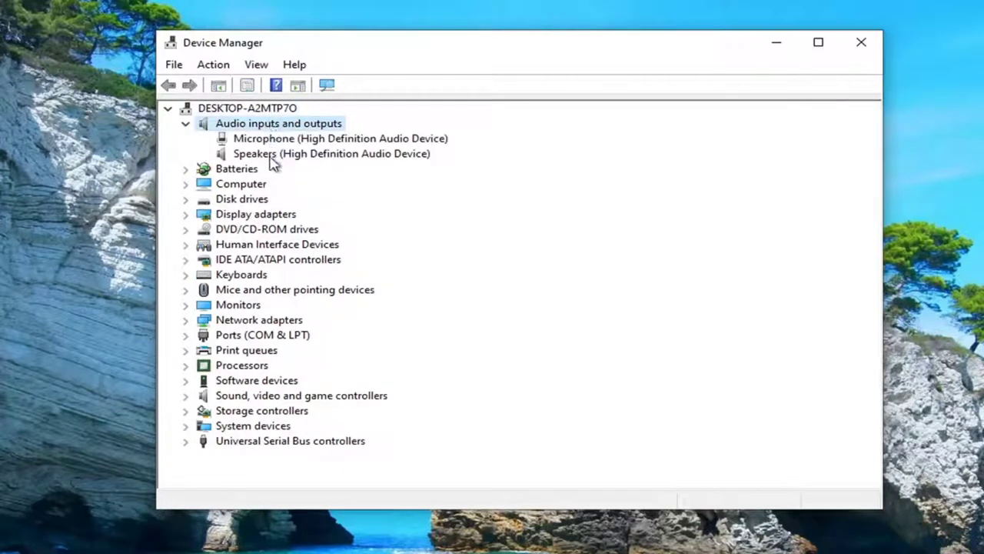
Scan for hardware changes from the Speakers (High Definition Audio Device) entry
{"action": "left_click", "coordinate": [285, 159]}
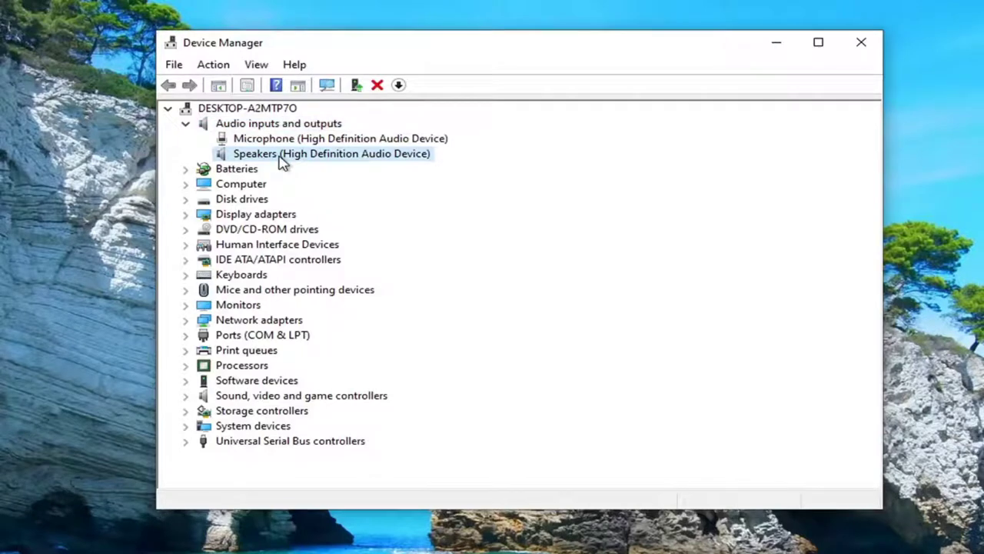
{"action": "right_click", "coordinate": [283, 161]}
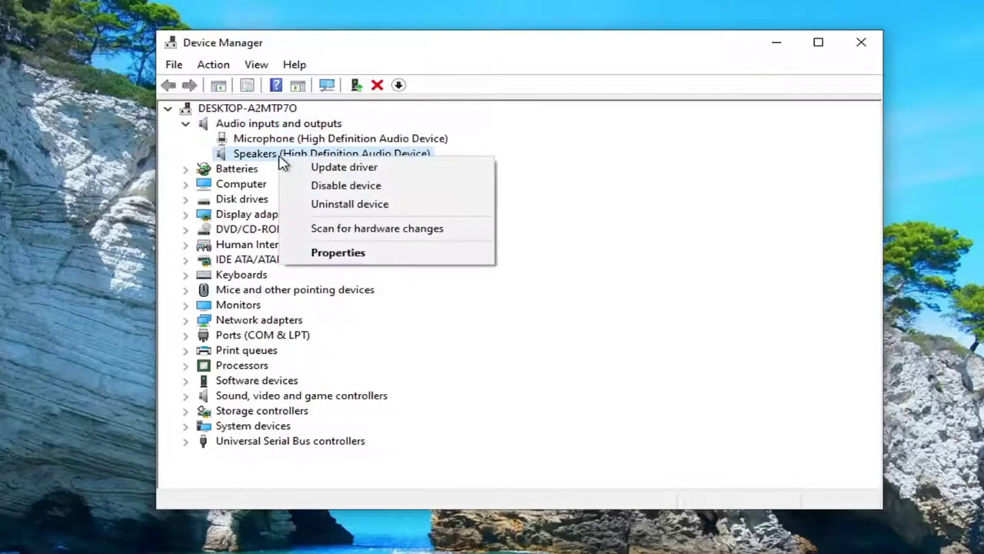
{"action": "left_click", "coordinate": [362, 230]}
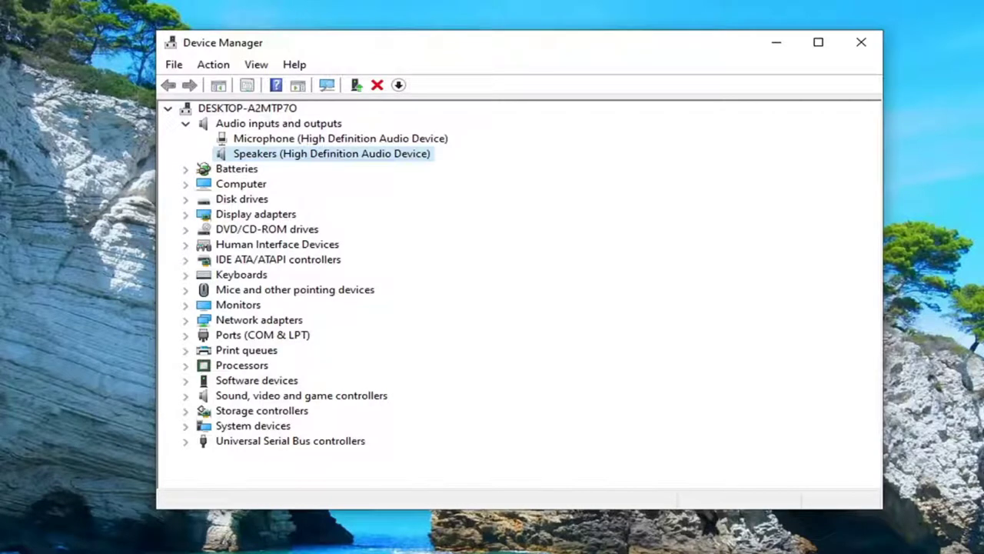
{"action": "right_click", "coordinate": [273, 155]}
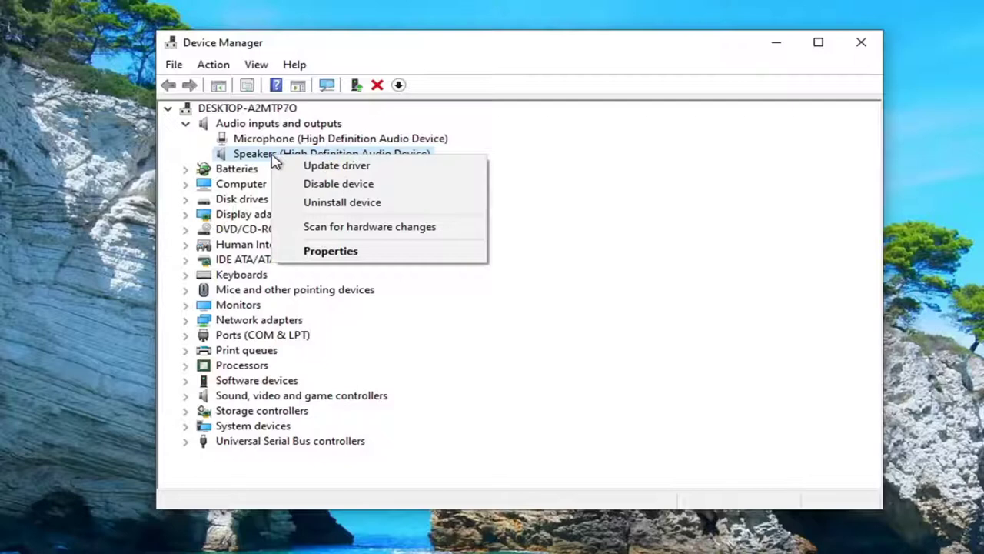
{"action": "left_click", "coordinate": [275, 158]}
{"action": "right_click", "coordinate": [279, 155]}
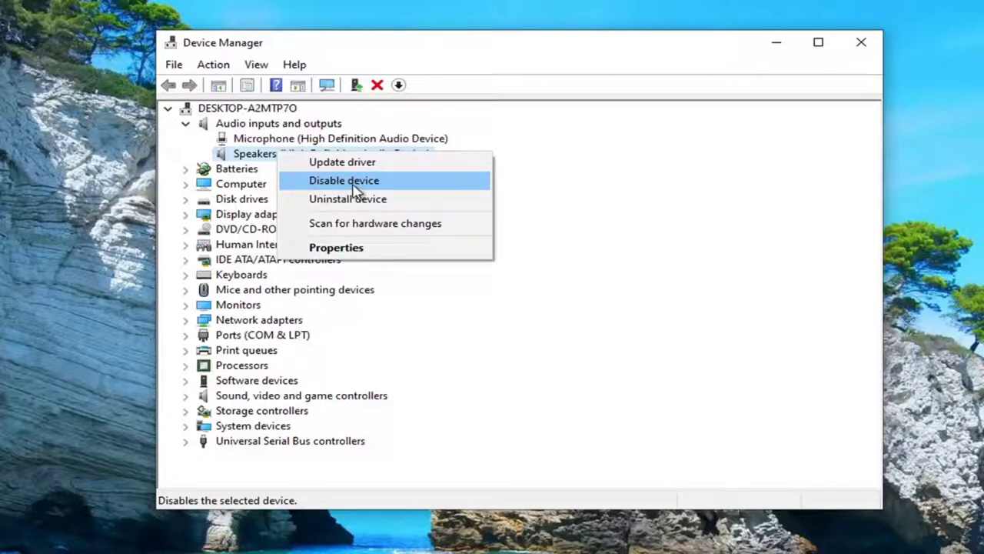
{"action": "left_click", "coordinate": [223, 154]}
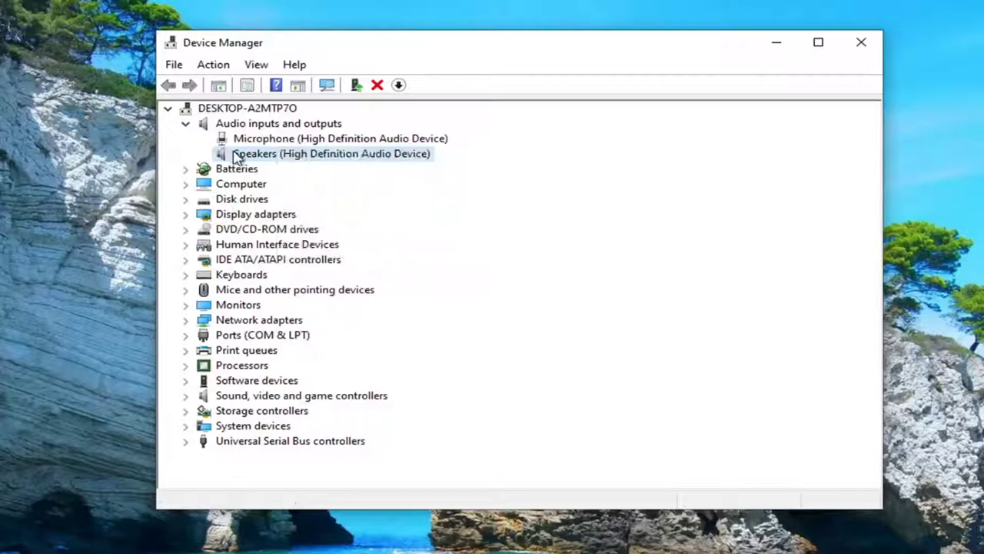
Update the Speakers driver manually by installing Audio Endpoint from the list of available drivers on the computer
{"action": "right_click", "coordinate": [241, 154]}
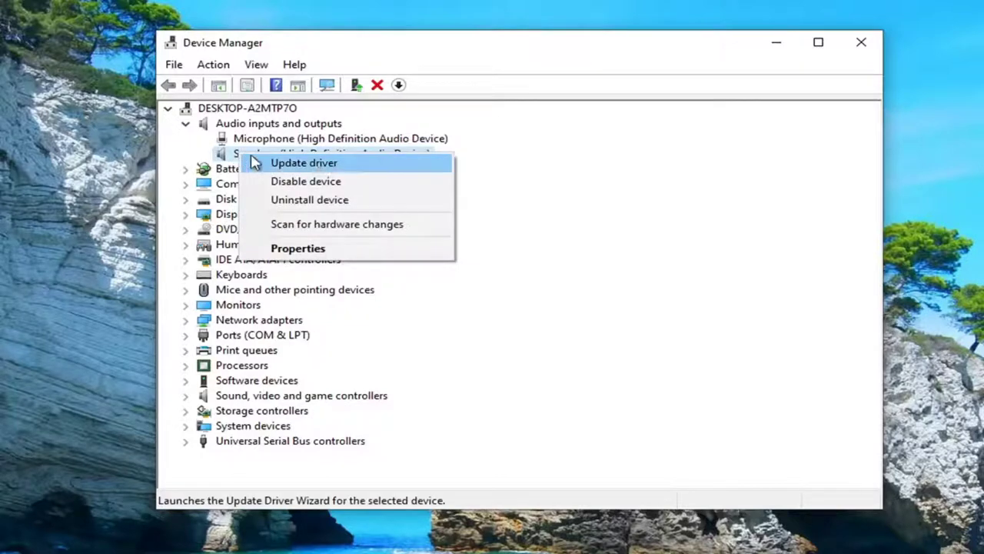
{"action": "left_click", "coordinate": [319, 163]}
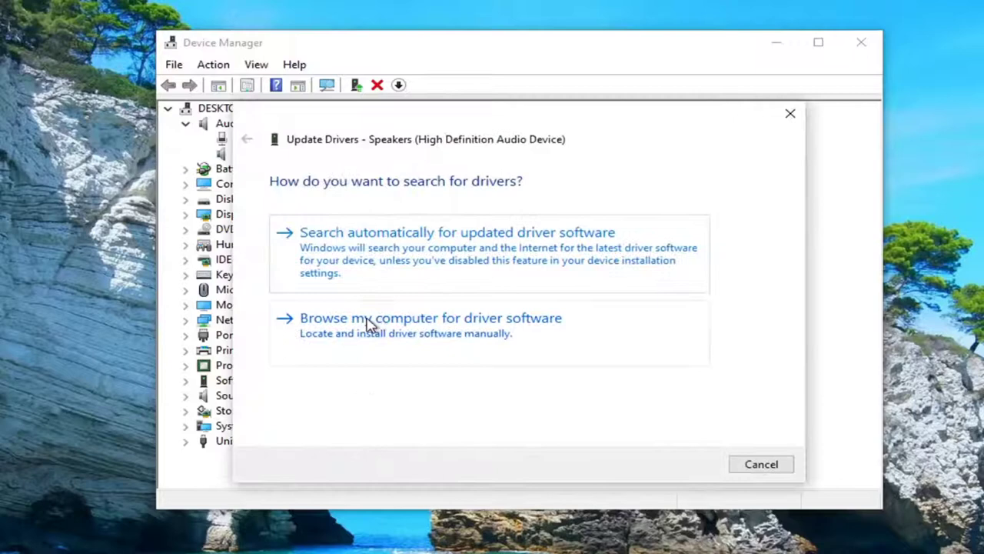
{"action": "left_click", "coordinate": [433, 337]}
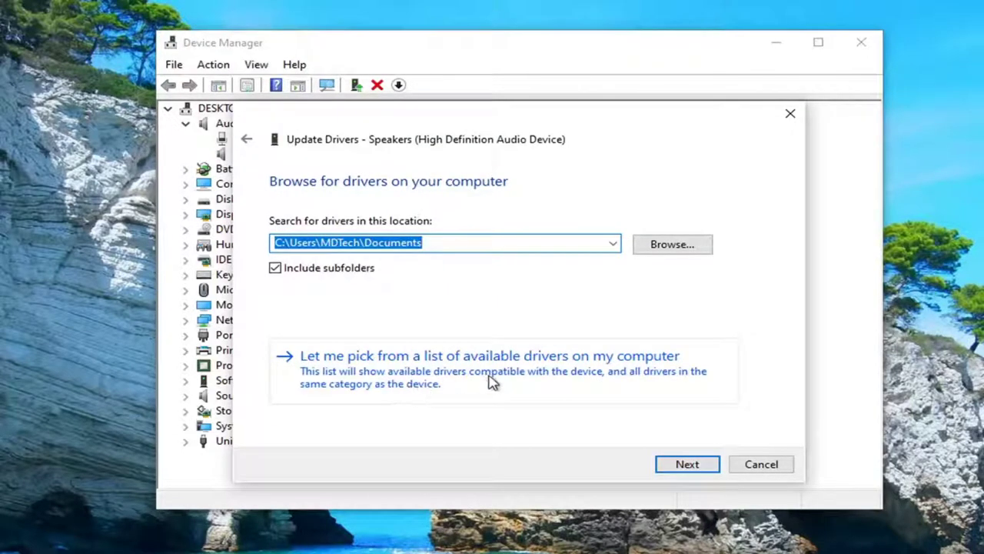
{"action": "left_click", "coordinate": [565, 374]}
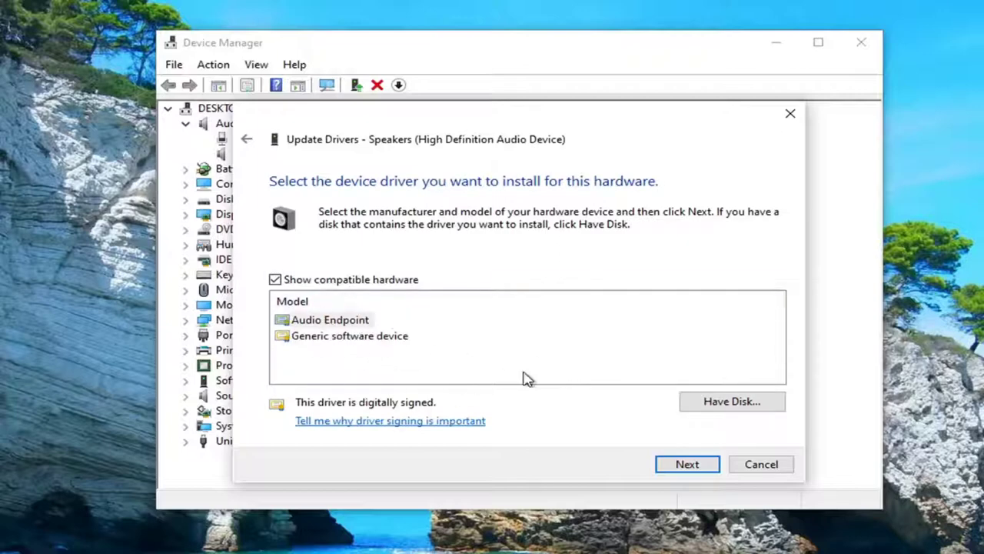
{"action": "left_click", "coordinate": [684, 466]}
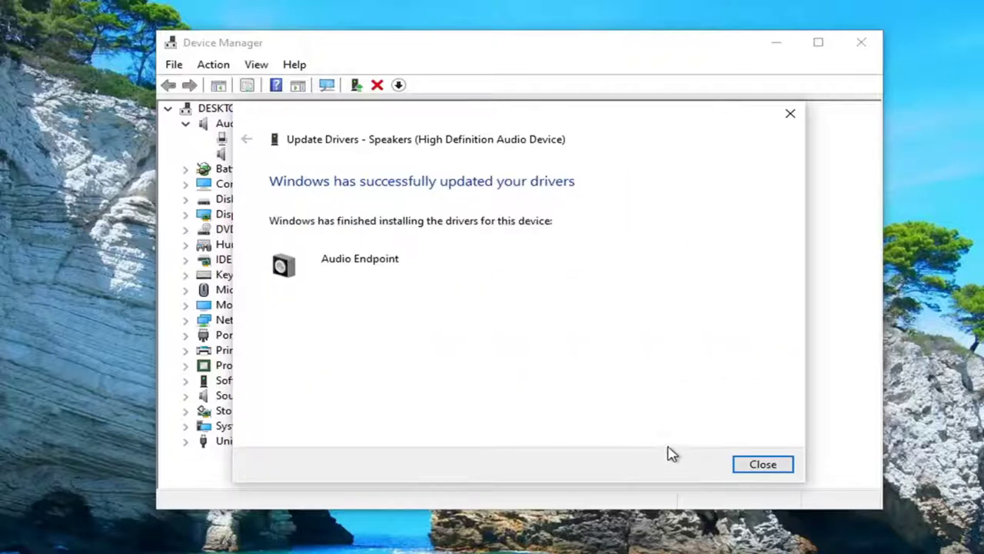
{"action": "left_click", "coordinate": [774, 466]}
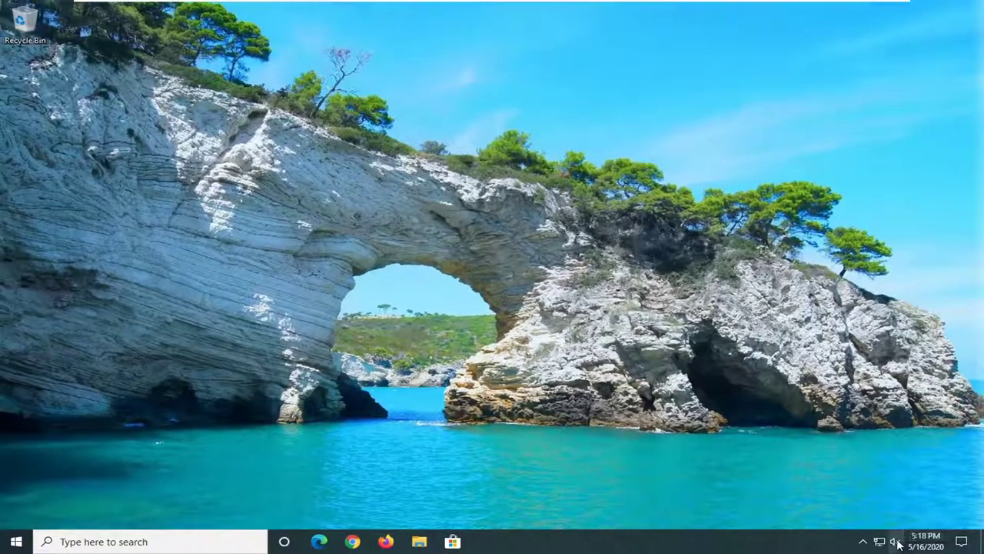
Check the system volume level of the speakers and dismiss the volume control
{"action": "left_click", "coordinate": [896, 542]}
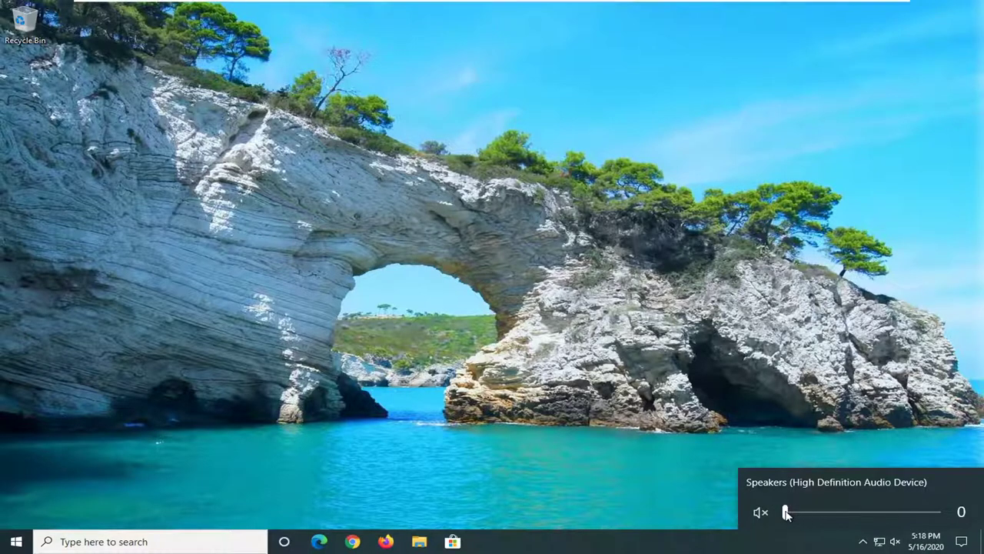
{"action": "left_click_drag", "start_coordinate": [785, 513], "coordinate": [728, 511]}
{"action": "left_click", "coordinate": [625, 402]}
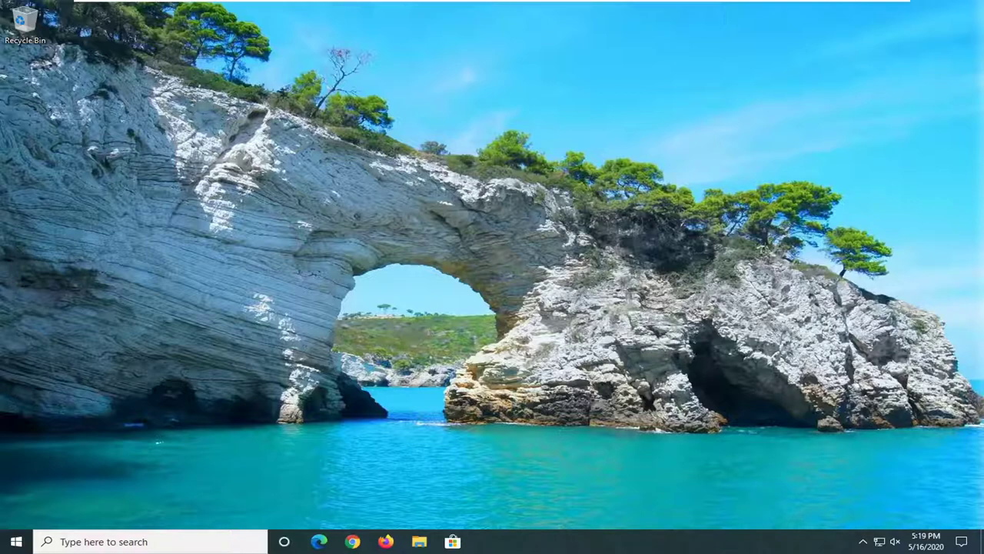
Search Windows for "troubleshoot" and open the Troubleshoot settings
{"action": "left_click", "coordinate": [7, 544]}
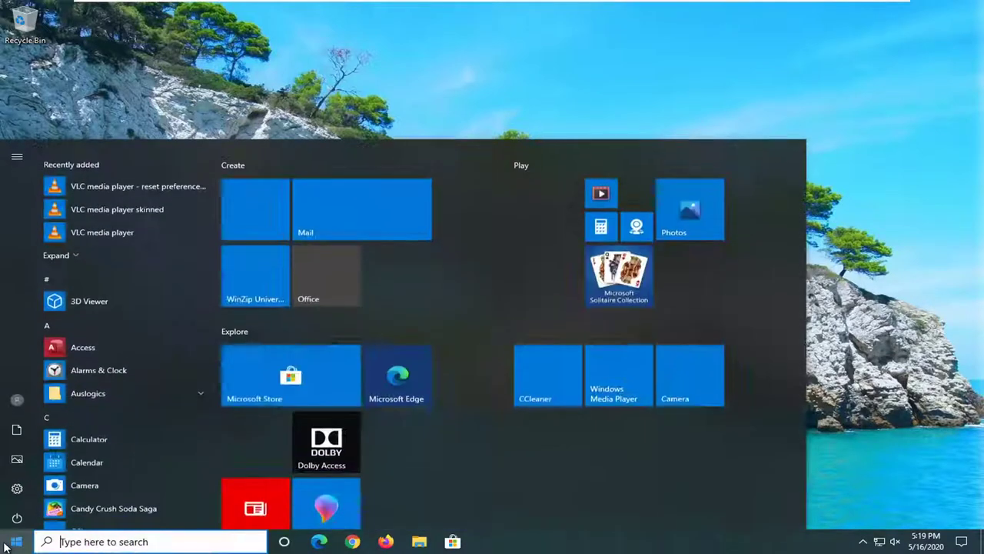
{"action": "type", "text": "troubleshoot"}
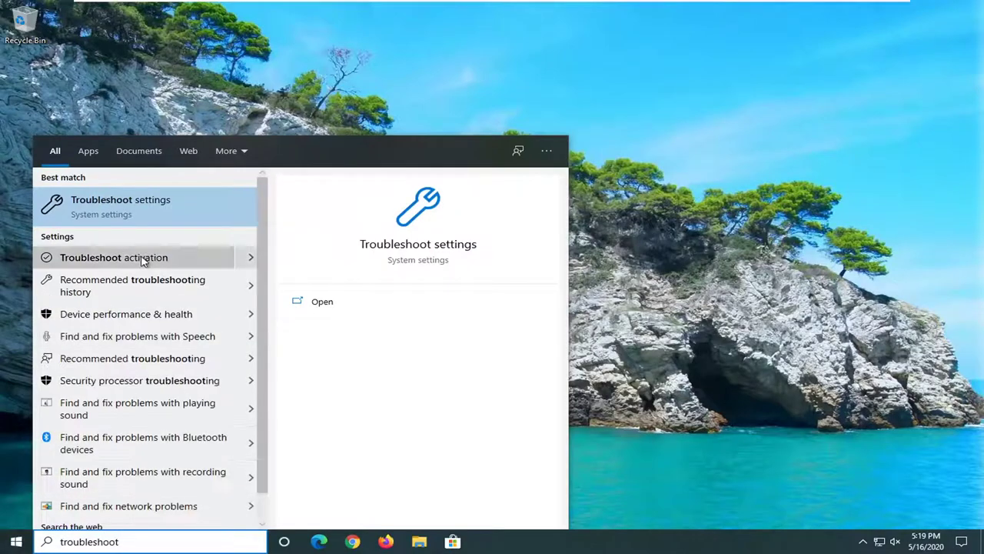
{"action": "left_click", "coordinate": [157, 206]}
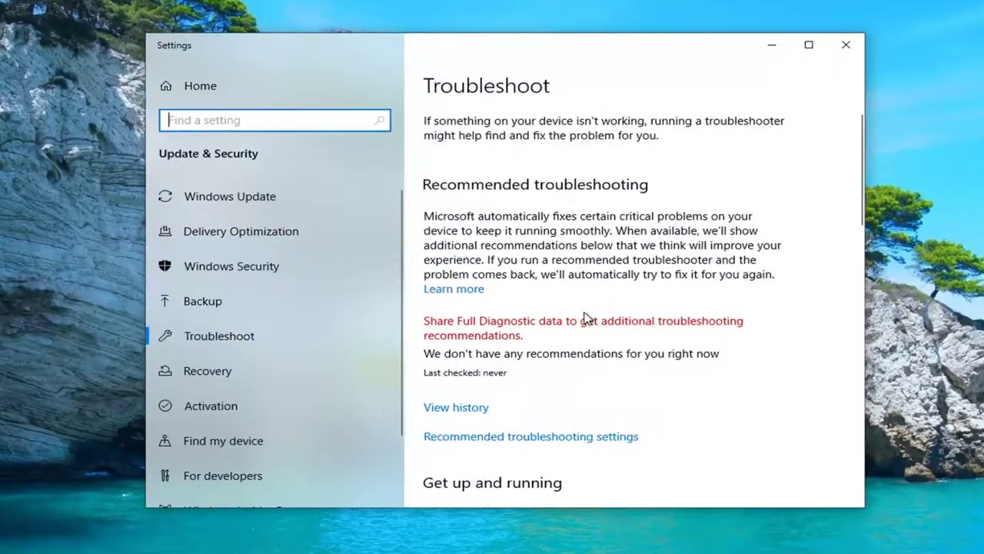
Start the Playing Audio troubleshooter to find and fix problems with playing sound
{"action": "scroll", "coordinate": [586, 317], "scroll_direction": "down", "scroll_amount": 3}
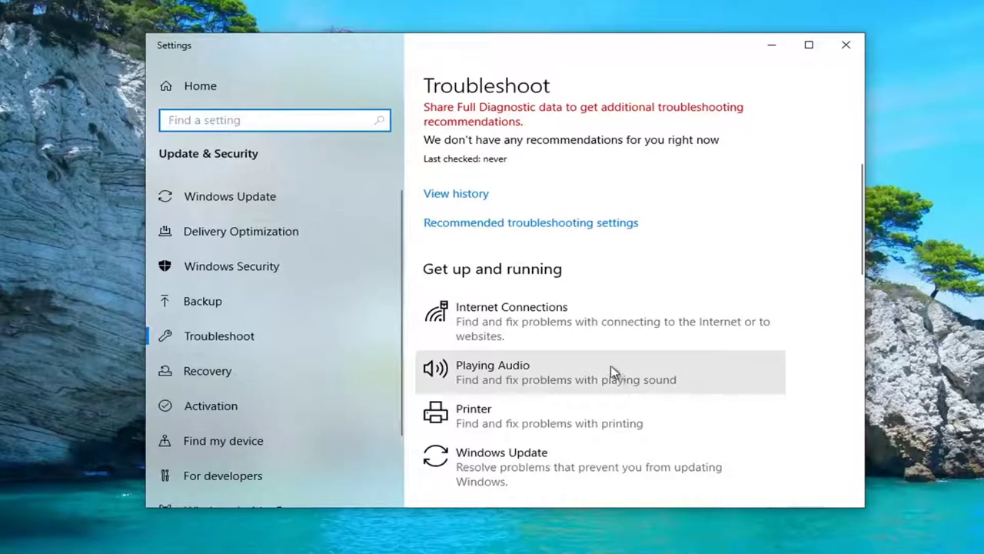
{"action": "left_click", "coordinate": [589, 374]}
{"action": "left_click", "coordinate": [683, 425]}
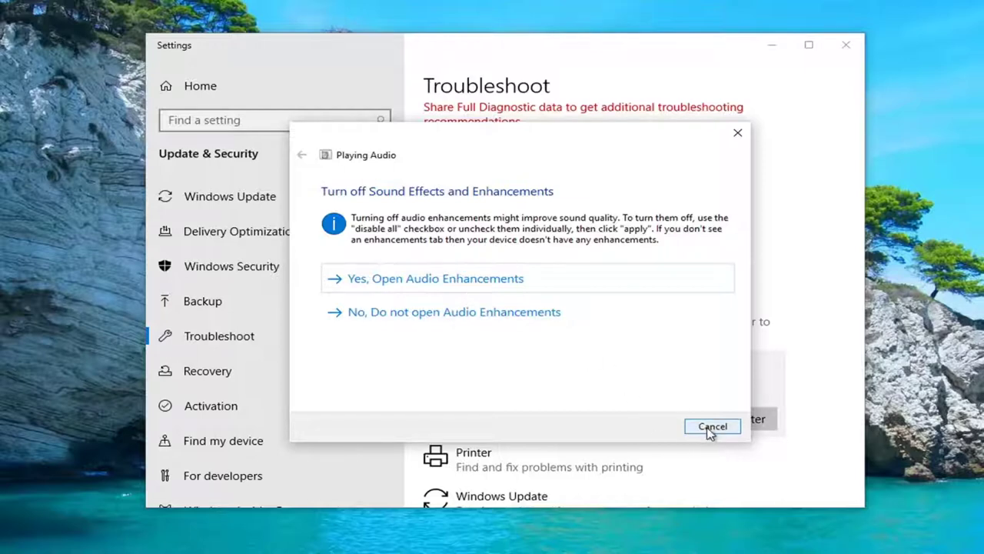
Open Audio Enhancements from the troubleshooter, accept the Speakers properties with all enhancements disabled, and continue past the device volume suggestion
{"action": "left_click", "coordinate": [448, 282]}
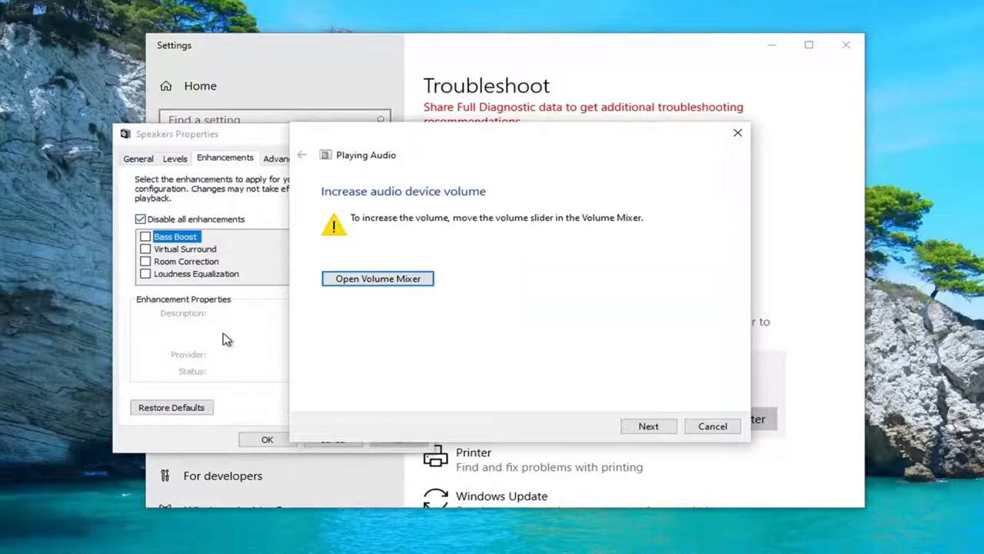
{"action": "left_click", "coordinate": [231, 339]}
{"action": "left_click", "coordinate": [265, 438]}
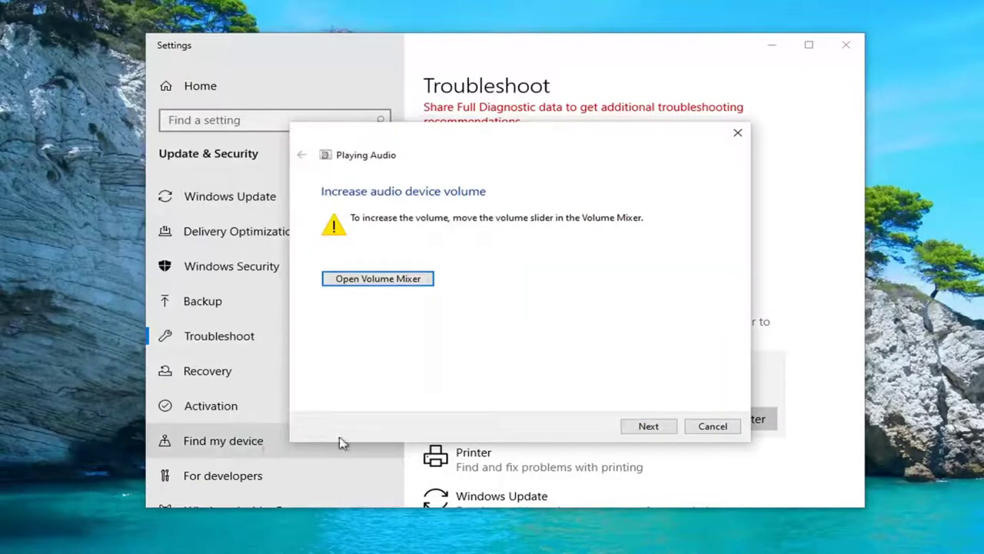
{"action": "left_click", "coordinate": [653, 427]}
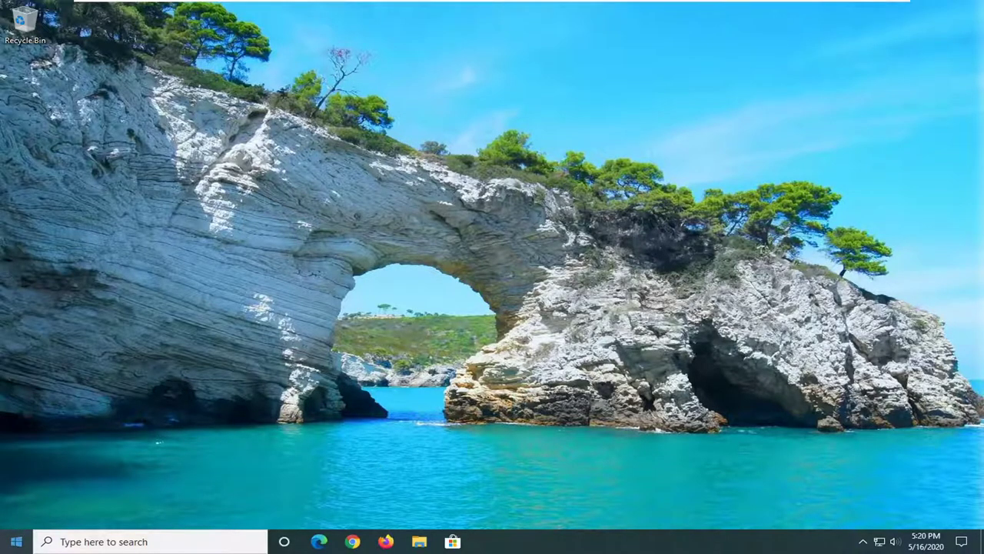
Open Windows Settings and go to the Privacy category
{"action": "left_click", "coordinate": [14, 541]}
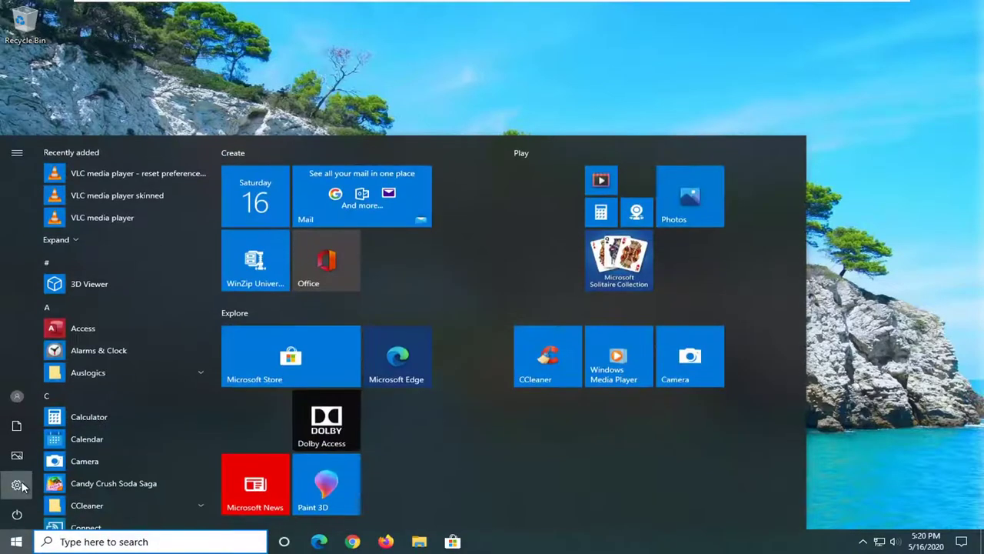
{"action": "left_click", "coordinate": [22, 486]}
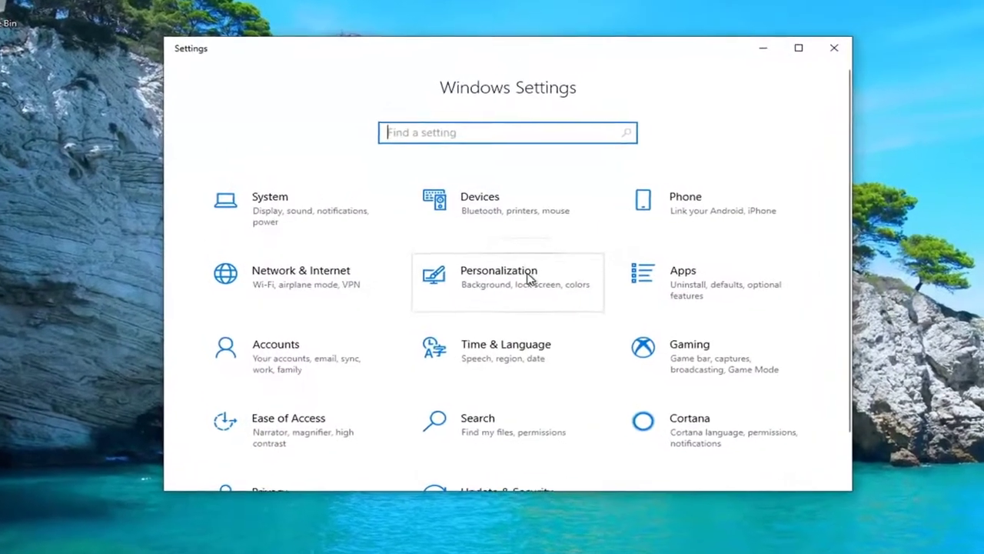
{"action": "left_click", "coordinate": [59, 424]}
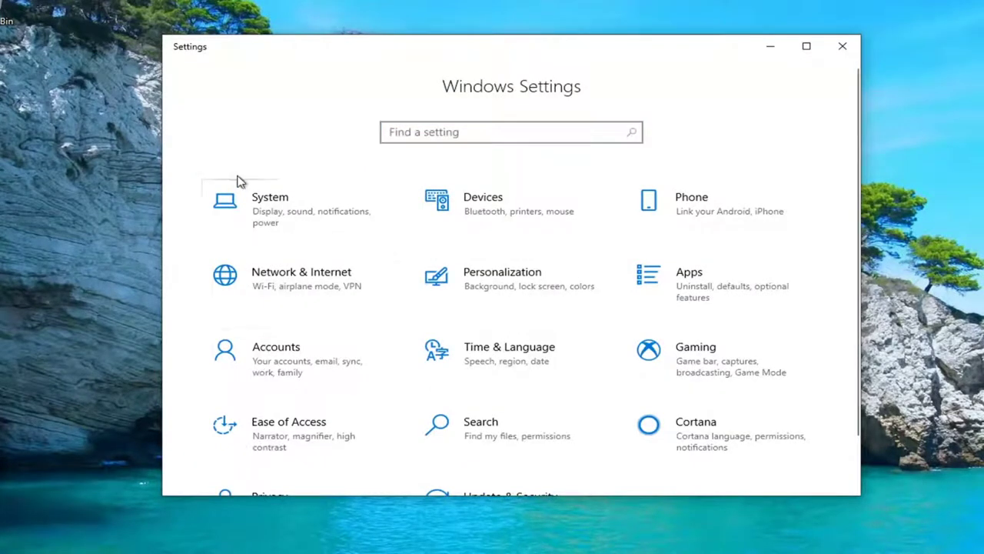
{"action": "scroll", "coordinate": [529, 369], "scroll_direction": "down", "scroll_amount": 1}
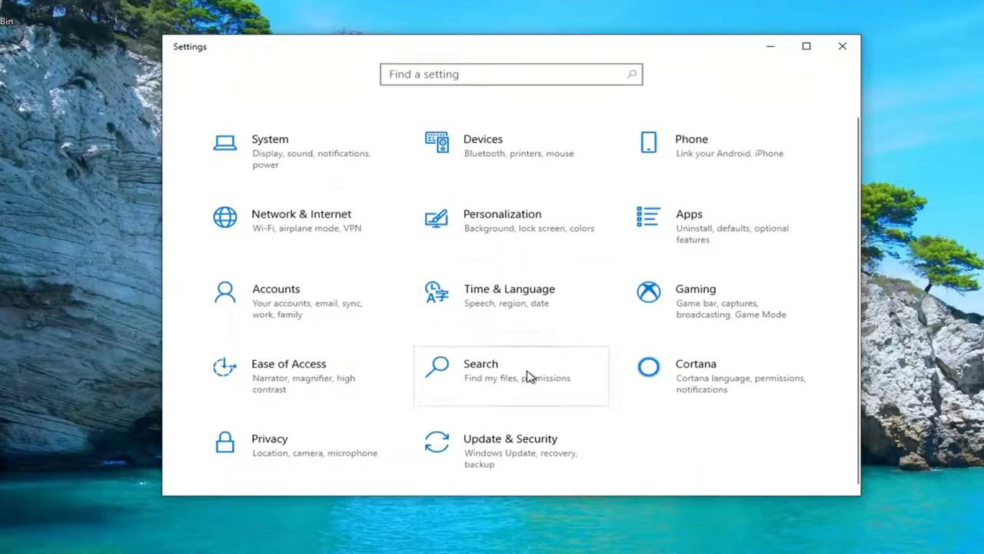
{"action": "left_click", "coordinate": [250, 452]}
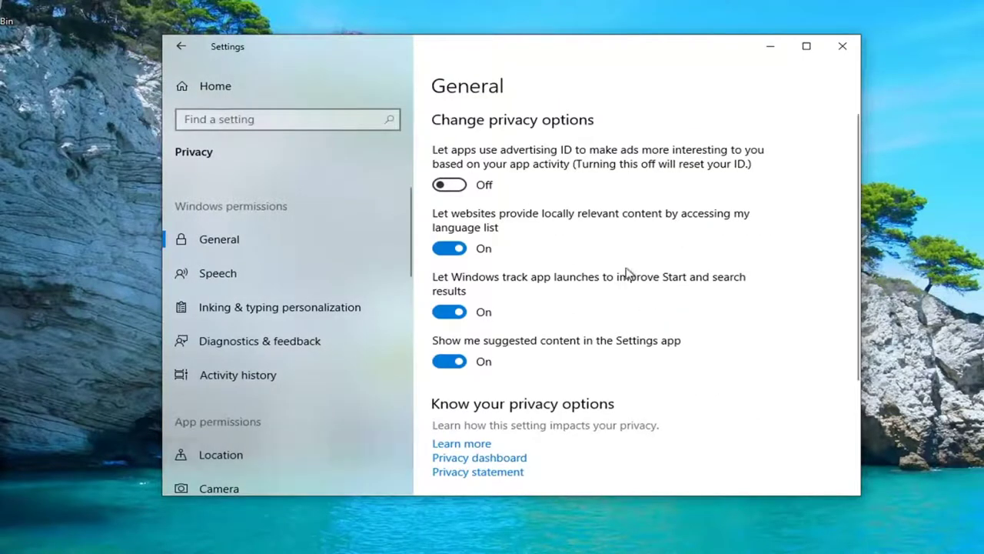
Open the Microphone page under the app permissions of the Privacy settings
{"action": "scroll", "coordinate": [292, 305], "scroll_direction": "down", "scroll_amount": 3}
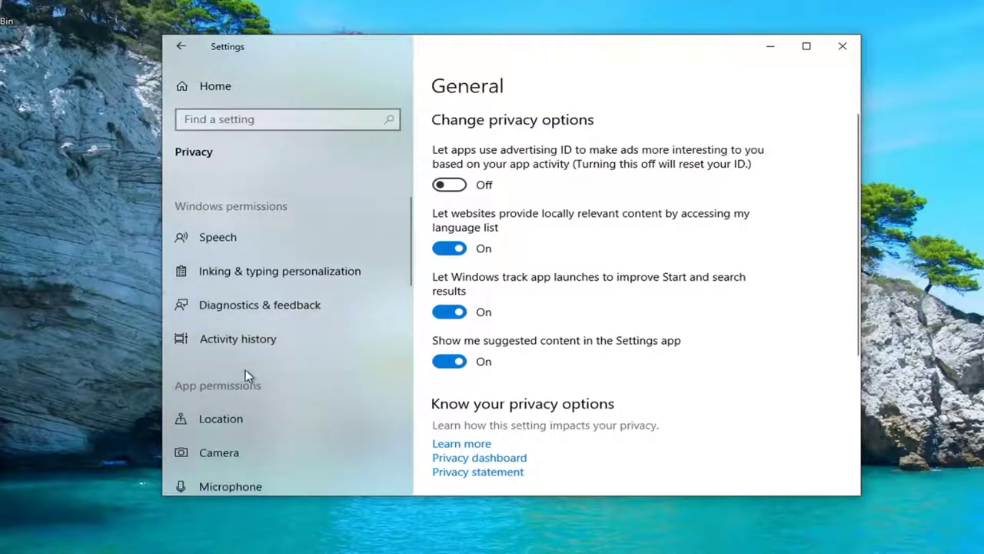
{"action": "scroll", "coordinate": [223, 328], "scroll_direction": "down", "scroll_amount": 4}
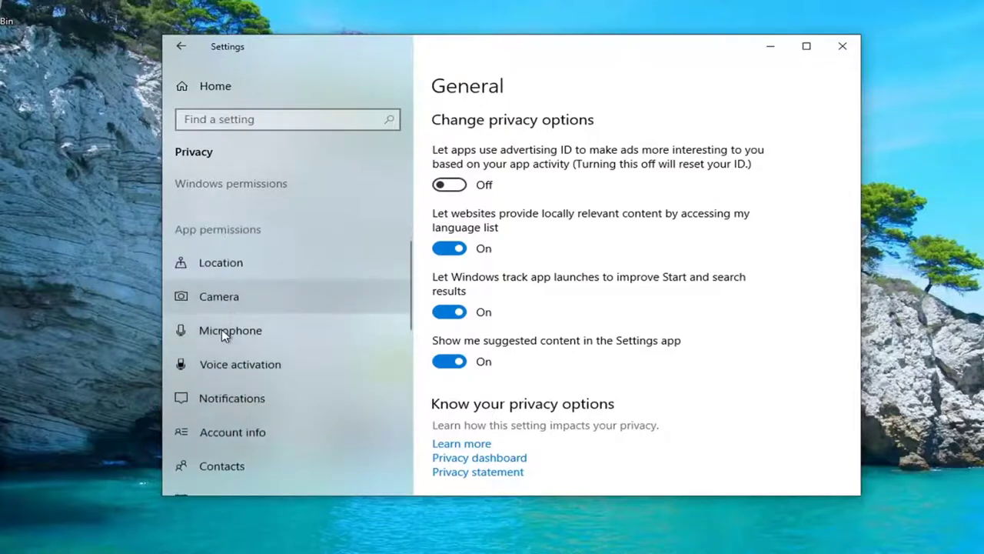
{"action": "scroll", "coordinate": [213, 361], "scroll_direction": "up", "scroll_amount": 1}
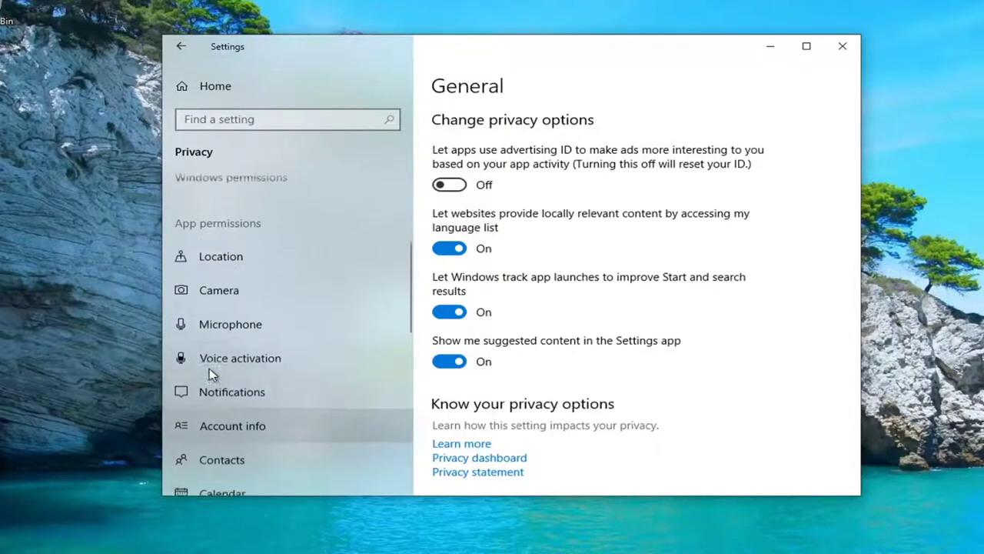
{"action": "left_click", "coordinate": [221, 329]}
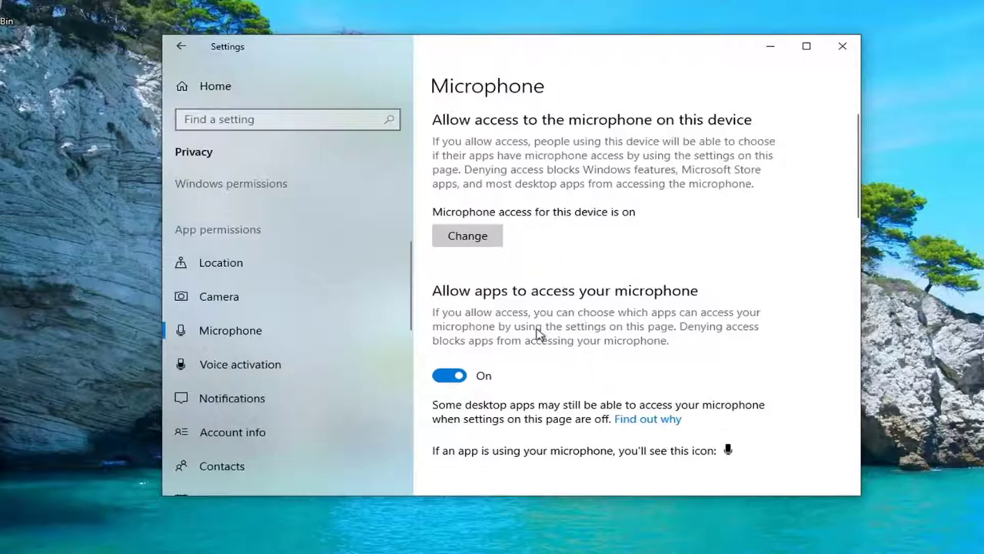
Make sure apps are allowed to access the microphone and close Settings
{"action": "left_click", "coordinate": [452, 376]}
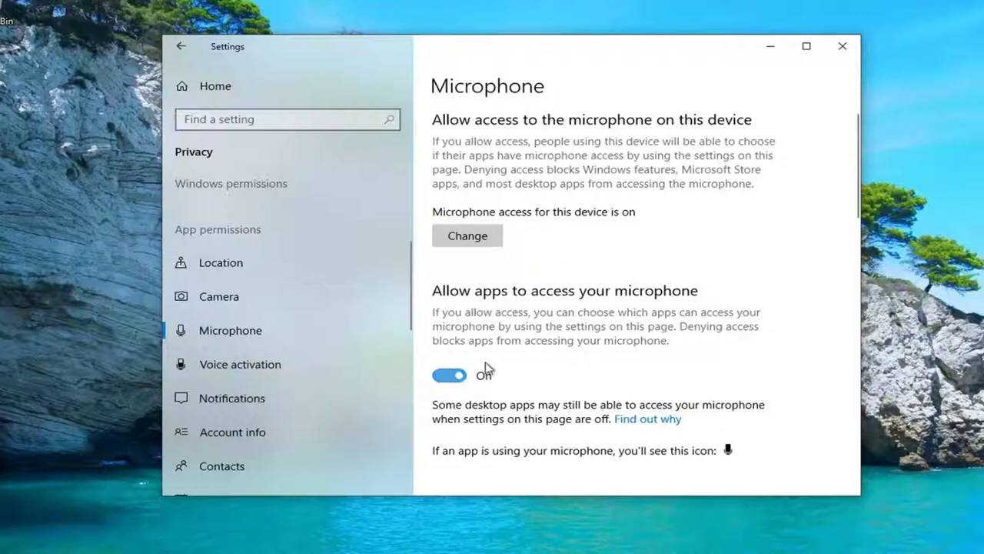
{"action": "left_click", "coordinate": [449, 377]}
{"action": "left_click", "coordinate": [843, 46]}
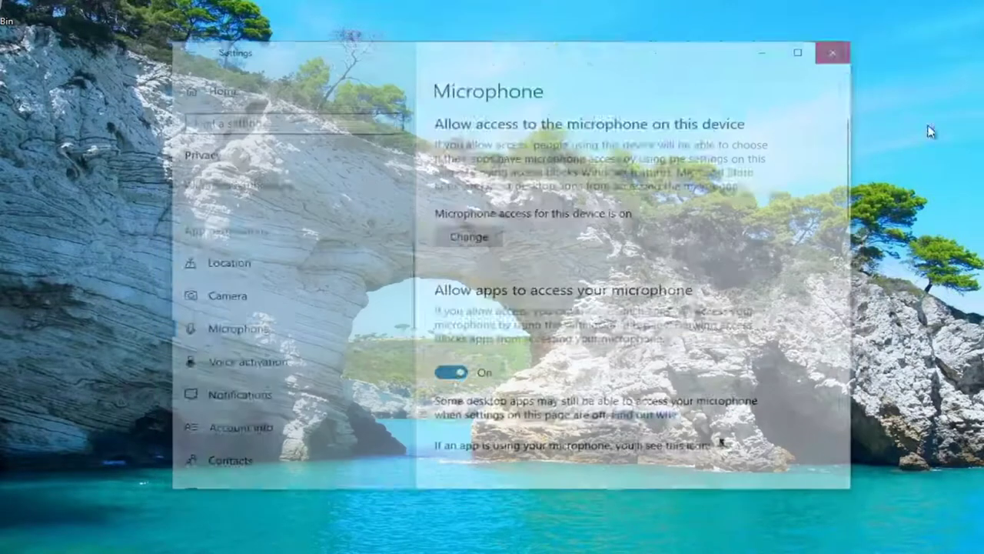